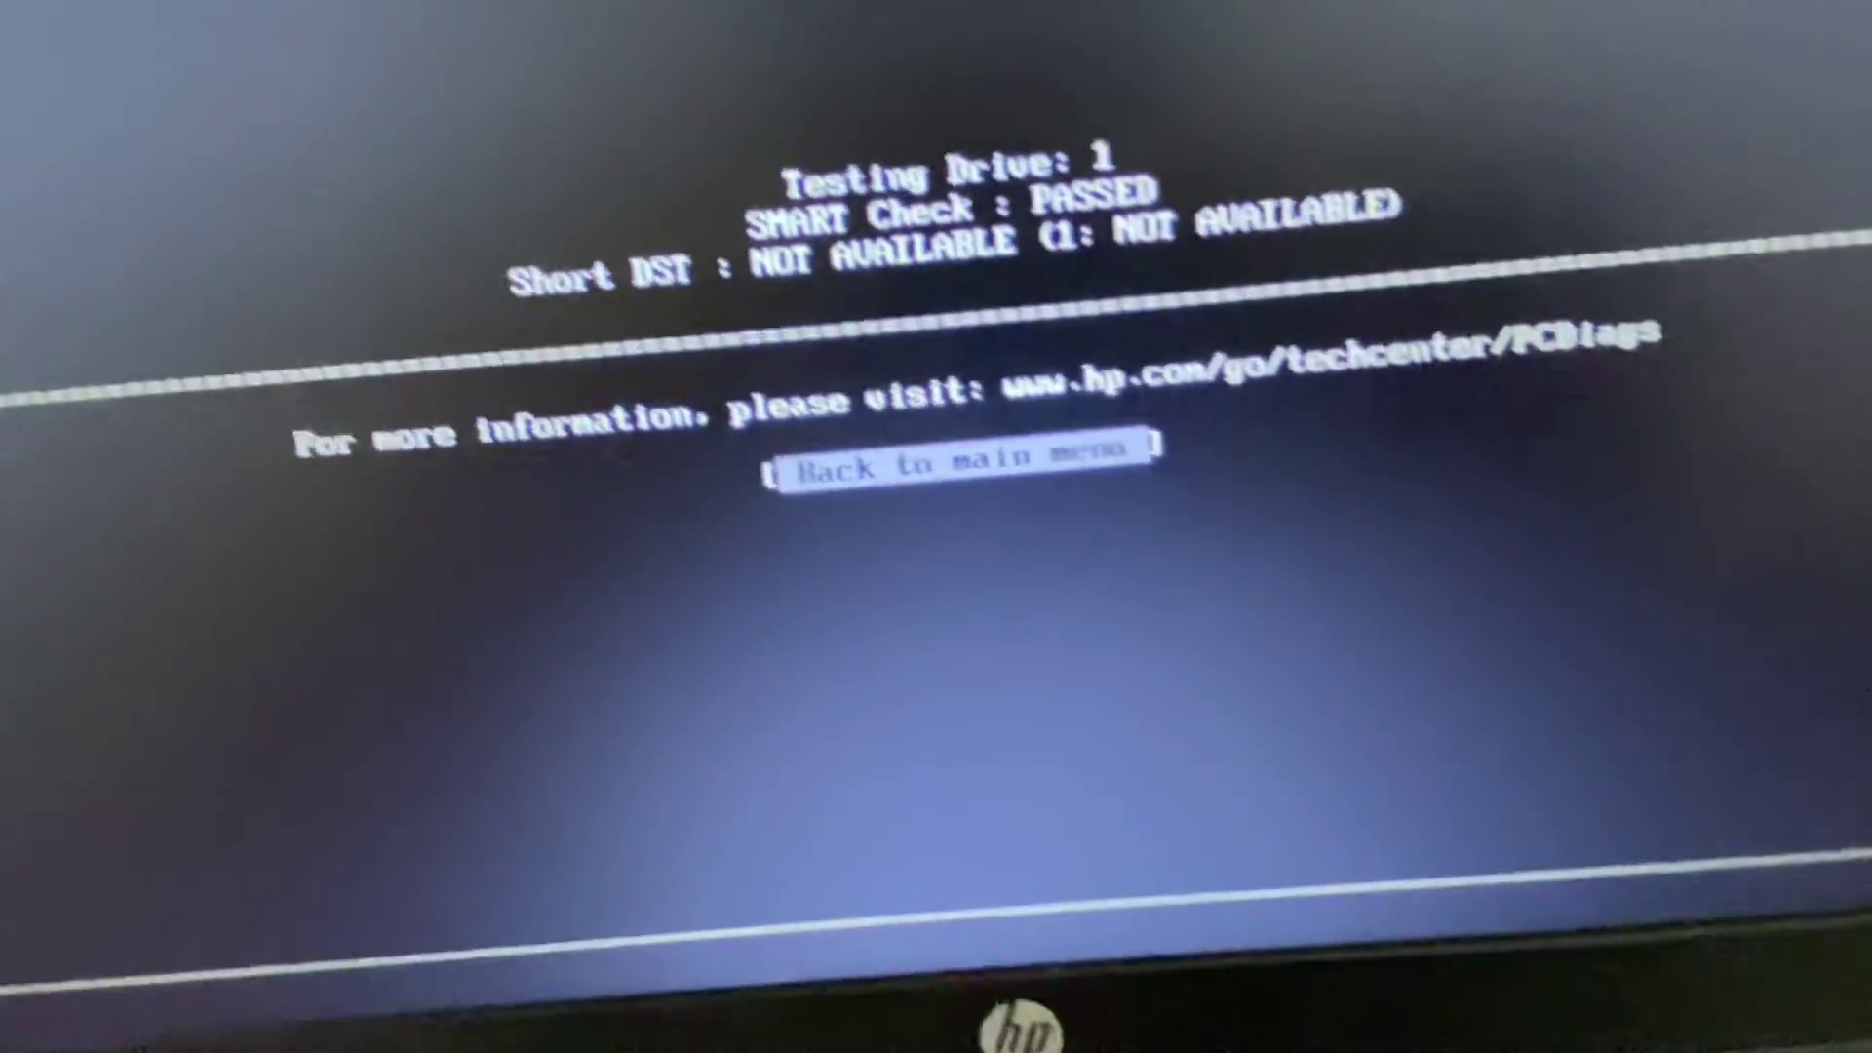
Step: Leave the Quick Check results showing SMART Check PASSED and return to the main menu
key(Return)
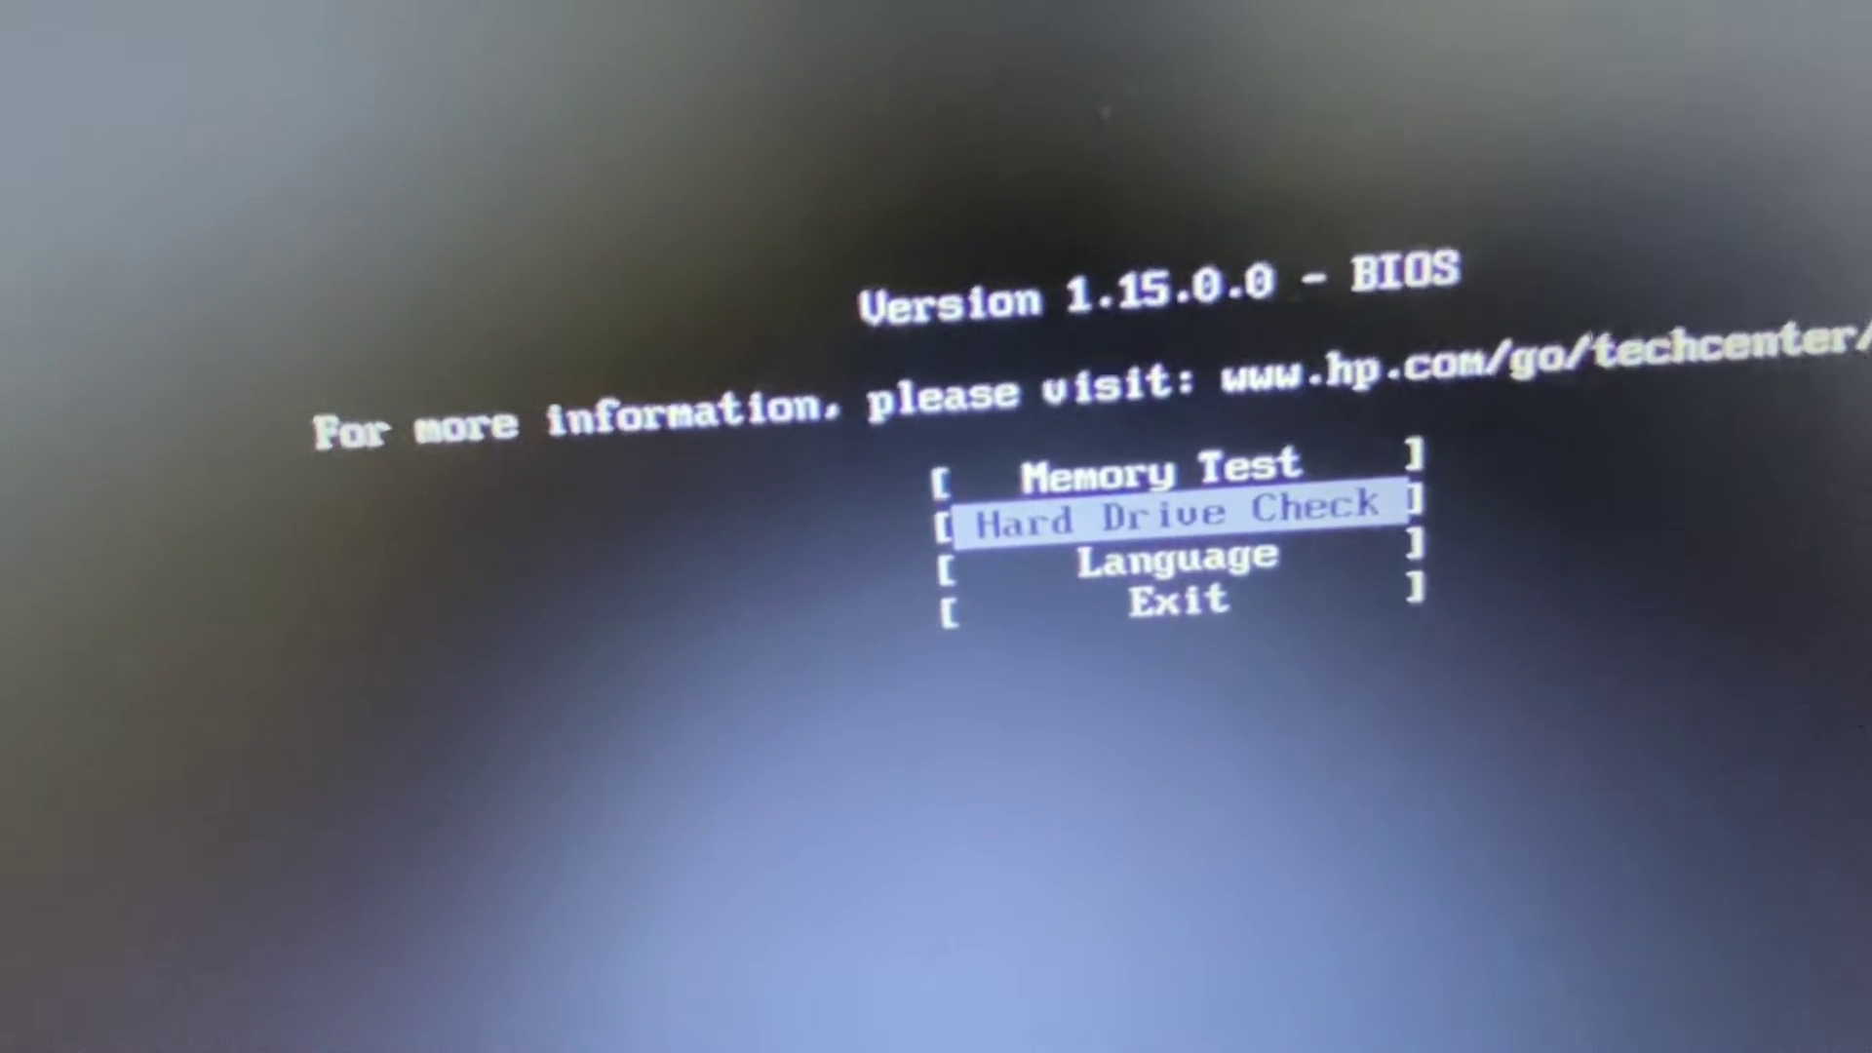
Step: Launch the Memory Test from the main diagnostics menu
key(Return)
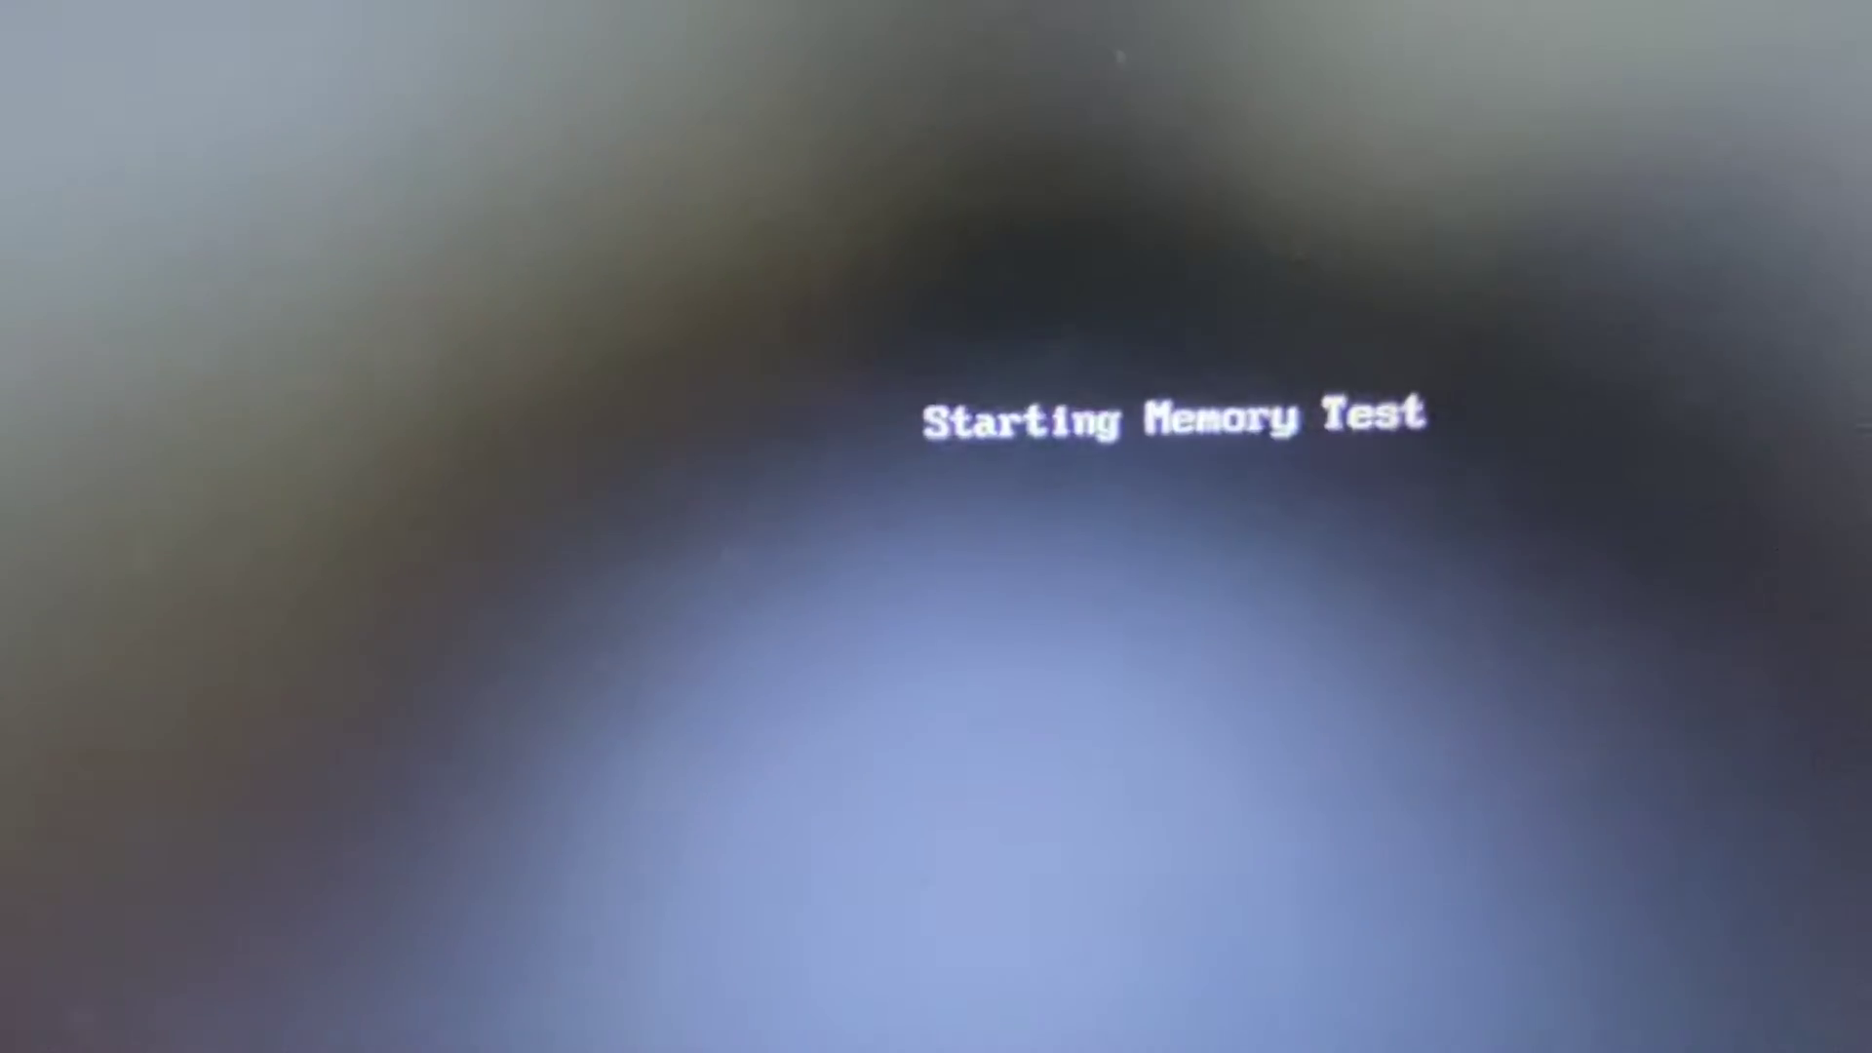